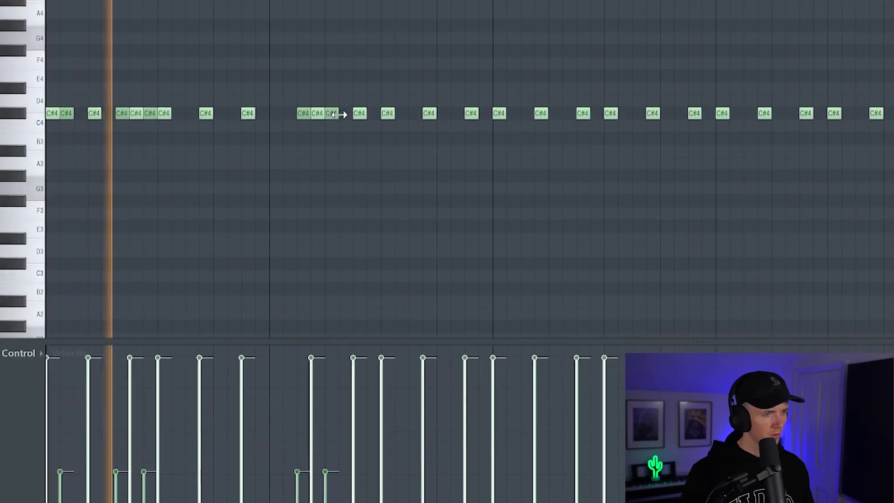
Step: Add C#4 ghost notes at stepped lower velocities through bars 2 to 4 and randomize the velocity levels of the C#4 notes
{"action": "left_click", "coordinate": [315, 447]}
{"action": "left_click", "coordinate": [330, 400]}
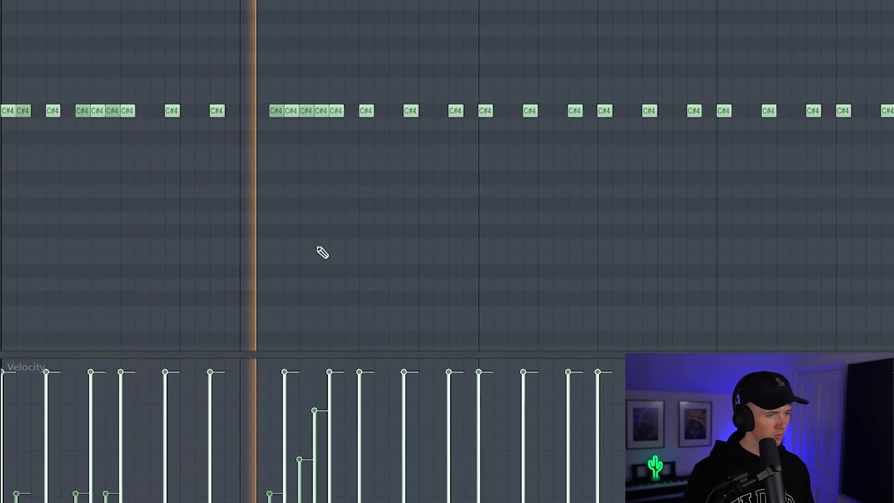
{"action": "left_click", "coordinate": [403, 182]}
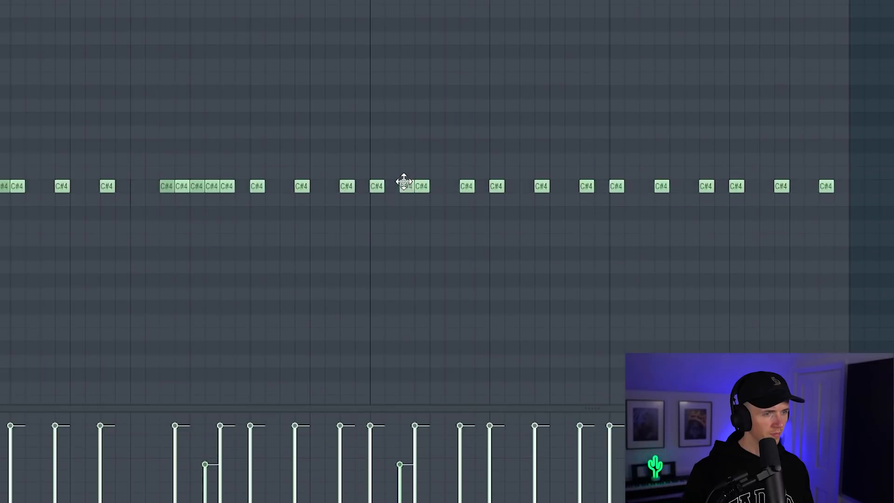
{"action": "scroll", "coordinate": [484, 144], "scroll_direction": "down", "scroll_amount": 3}
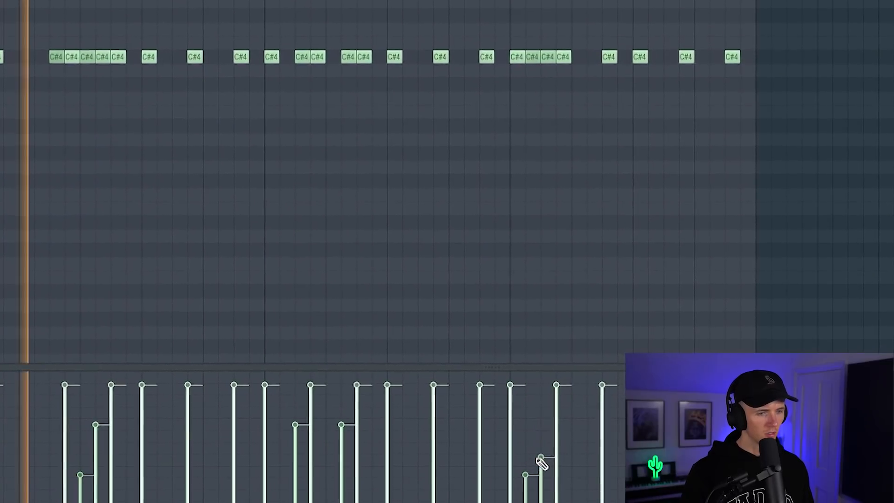
{"action": "left_click_drag", "start_coordinate": [527, 473], "coordinate": [525, 484]}
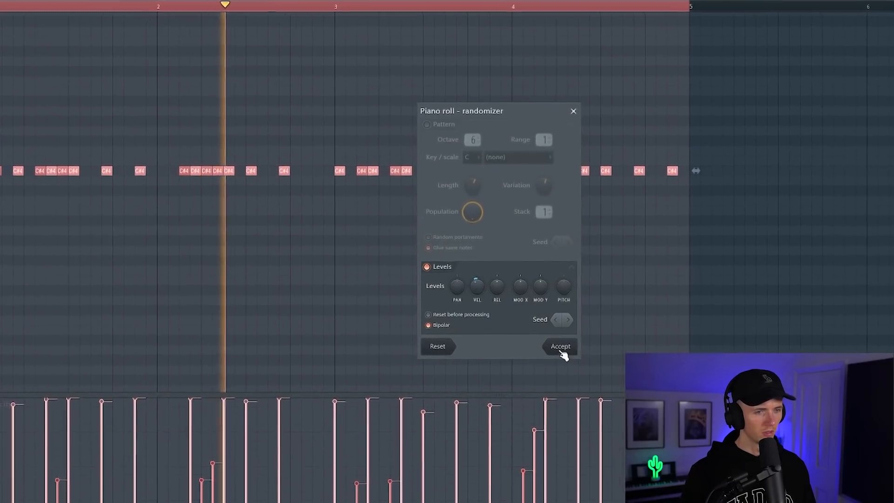
{"action": "left_click", "coordinate": [561, 348]}
{"action": "key", "text": "ctrl+d"}
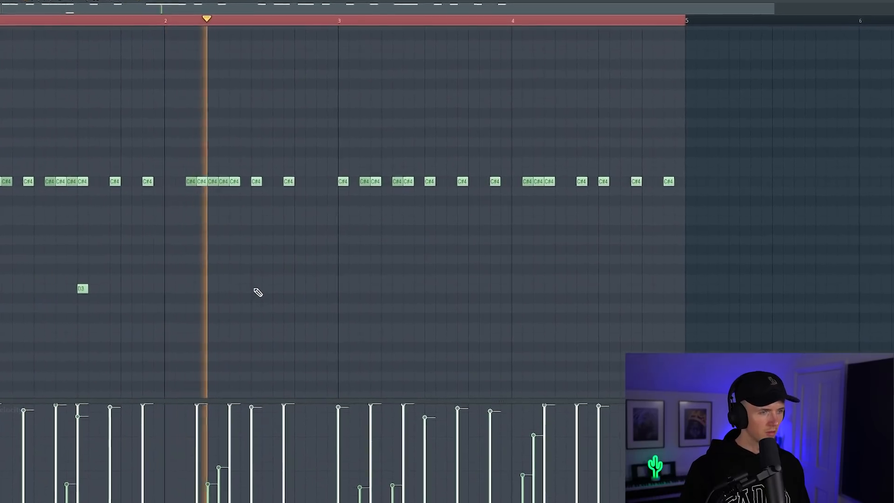
Step: Place D3 drum hits late in bar 2, midway through bar 3 and at the end of bar 4
{"action": "left_click", "coordinate": [287, 290]}
{"action": "left_click", "coordinate": [425, 290]}
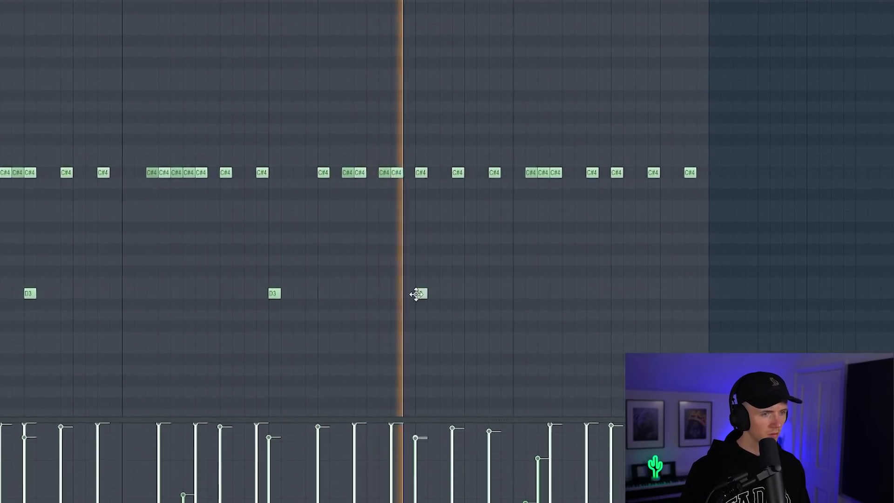
{"action": "left_click", "coordinate": [695, 292]}
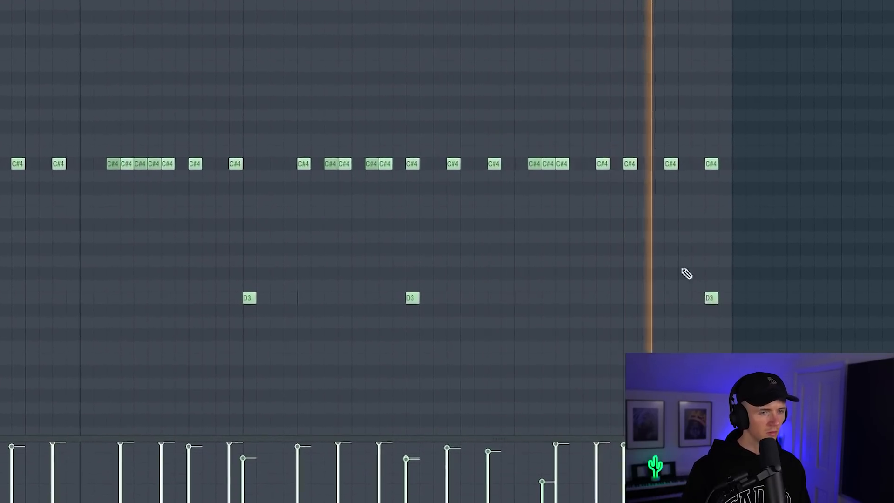
Step: Place F#4 hits in the second half of bar 1, at the end of bar 2 and early in bar 4
{"action": "left_click_drag", "start_coordinate": [111, 162], "coordinate": [88, 155]}
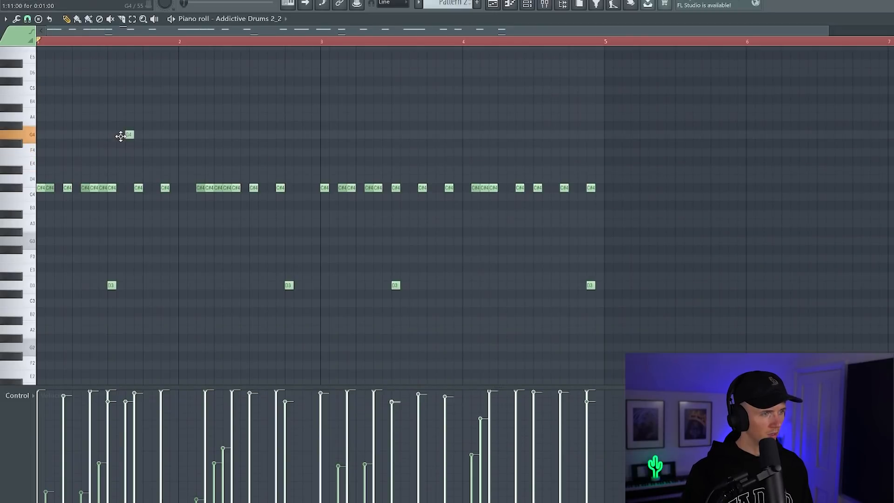
{"action": "scroll", "coordinate": [108, 150], "scroll_direction": "up", "scroll_amount": 2}
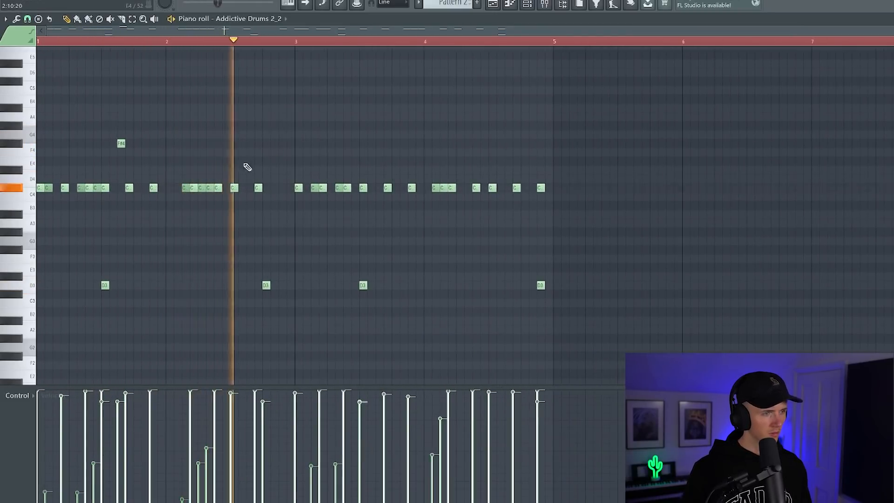
{"action": "left_click", "coordinate": [281, 142]}
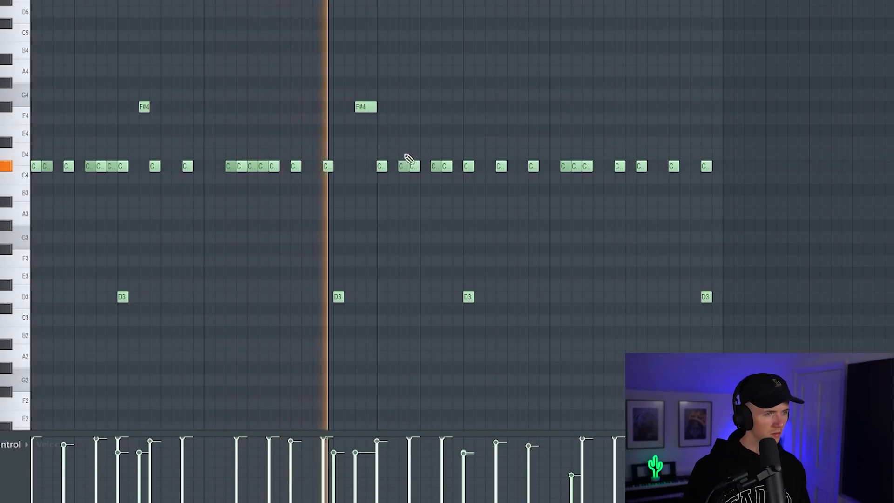
{"action": "scroll", "coordinate": [407, 156], "scroll_direction": "up", "scroll_amount": 1}
{"action": "scroll", "coordinate": [485, 105], "scroll_direction": "down", "scroll_amount": 1}
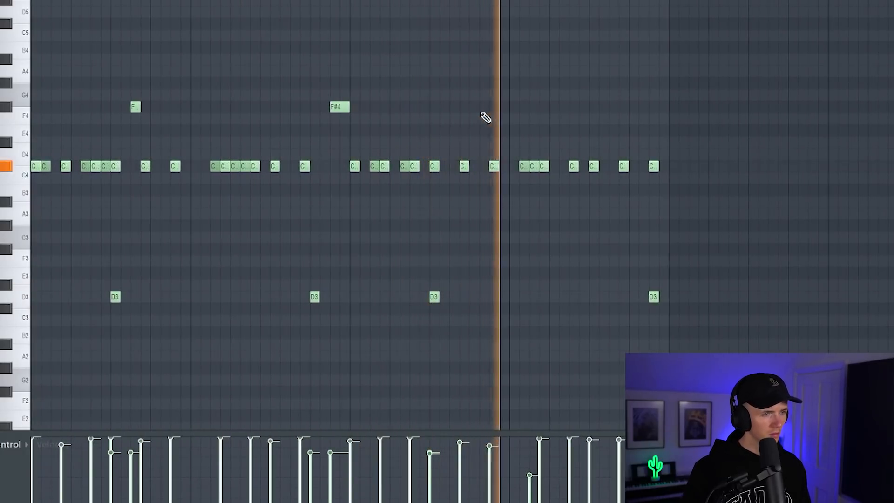
{"action": "scroll", "coordinate": [577, 112], "scroll_direction": "up", "scroll_amount": 1}
{"action": "left_click", "coordinate": [565, 107]}
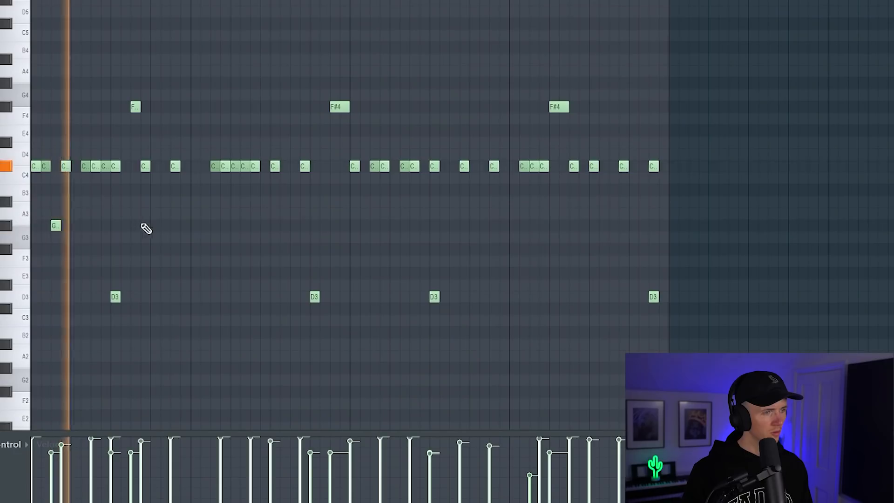
Step: Add G#3 hits across bars 1 to 4 and F3 hits near the ends of bars 1 and 3
{"action": "left_click", "coordinate": [152, 226]}
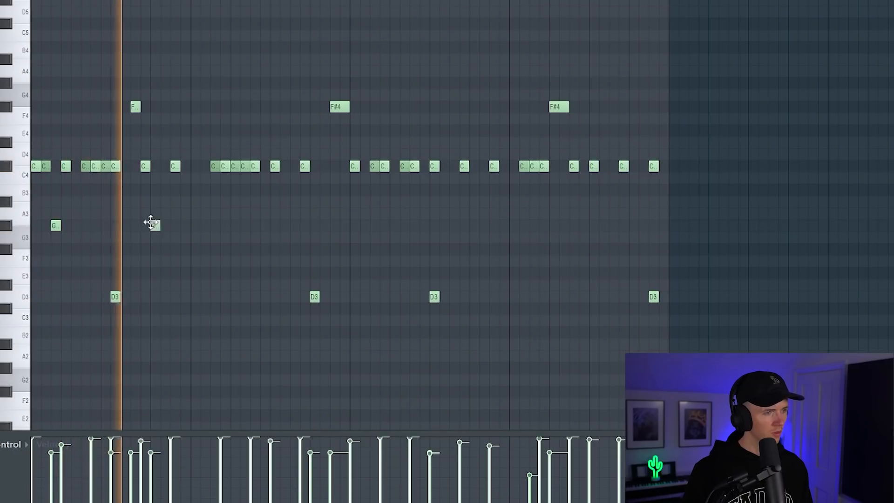
{"action": "key", "text": "space"}
{"action": "left_click", "coordinate": [281, 228]}
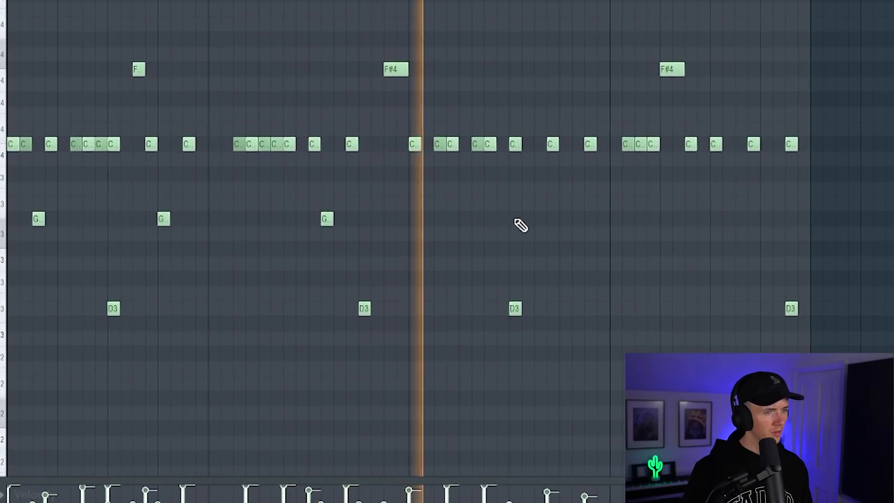
{"action": "left_click", "coordinate": [544, 222]}
{"action": "left_click", "coordinate": [737, 217]}
{"action": "left_click", "coordinate": [118, 264]}
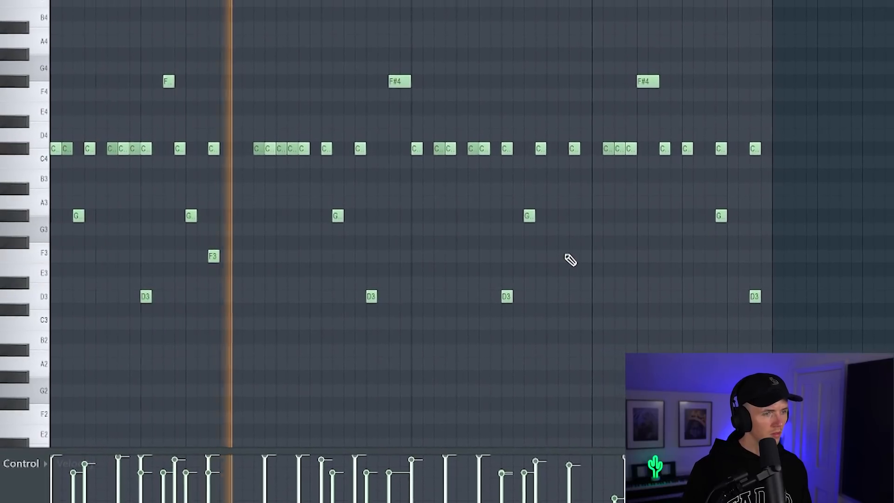
{"action": "left_click", "coordinate": [571, 256]}
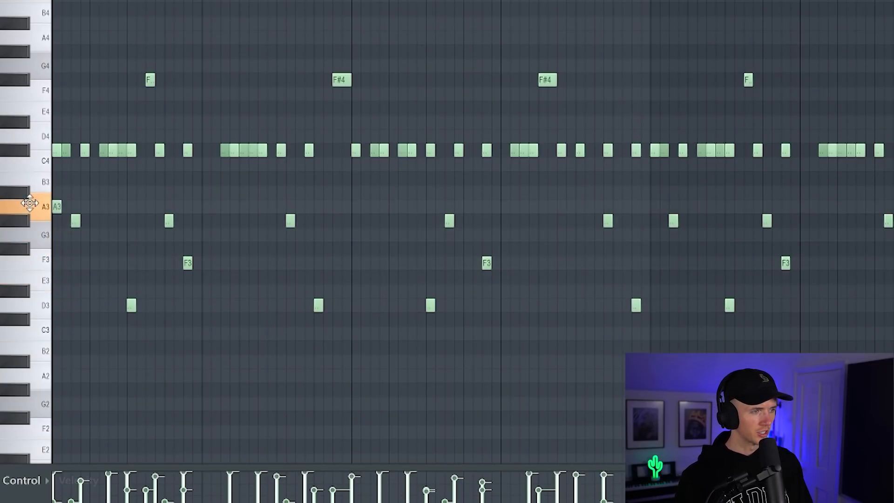
Step: Add a long A#3 note at the pattern start and a series of long C5 notes across bars 1 to 4
{"action": "left_click_drag", "start_coordinate": [98, 199], "coordinate": [126, 200]}
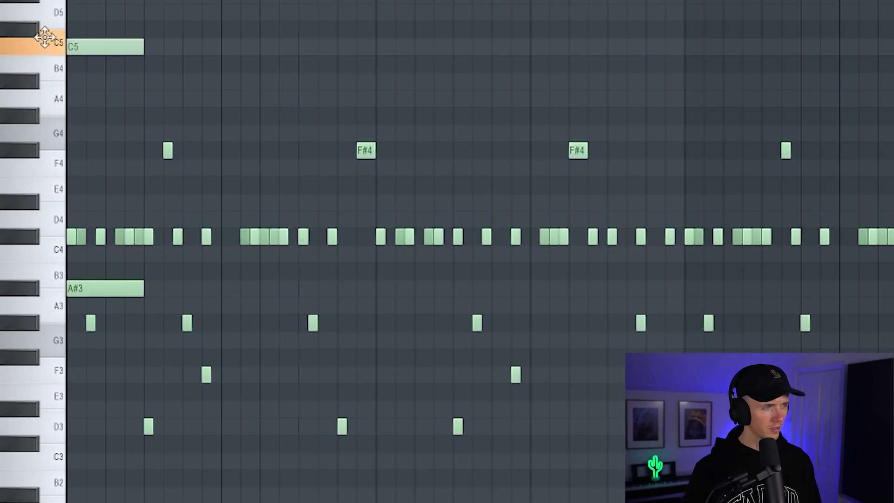
{"action": "key", "text": "space"}
{"action": "key", "text": "space"}
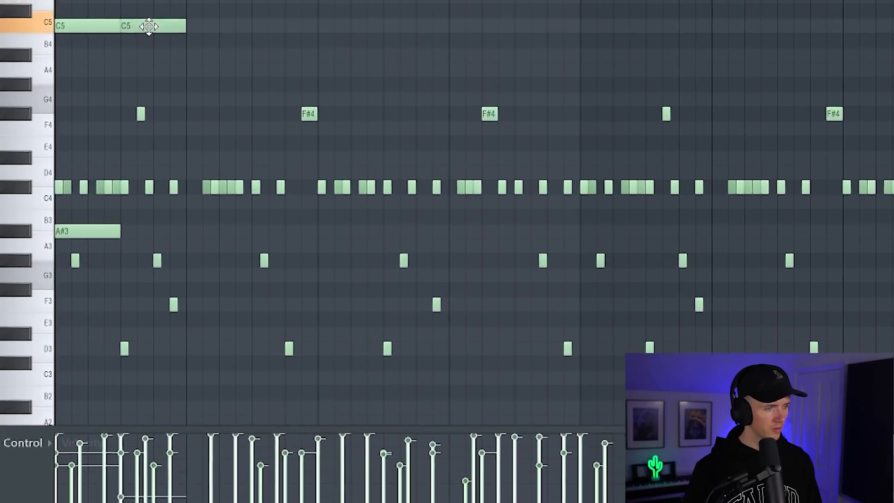
{"action": "left_click", "coordinate": [256, 31]}
{"action": "mouse_move", "coordinate": [274, 43]}
{"action": "left_mouse_down"}
{"action": "mouse_move", "coordinate": [248, 45]}
{"action": "mouse_move", "coordinate": [264, 44]}
{"action": "left_mouse_up"}
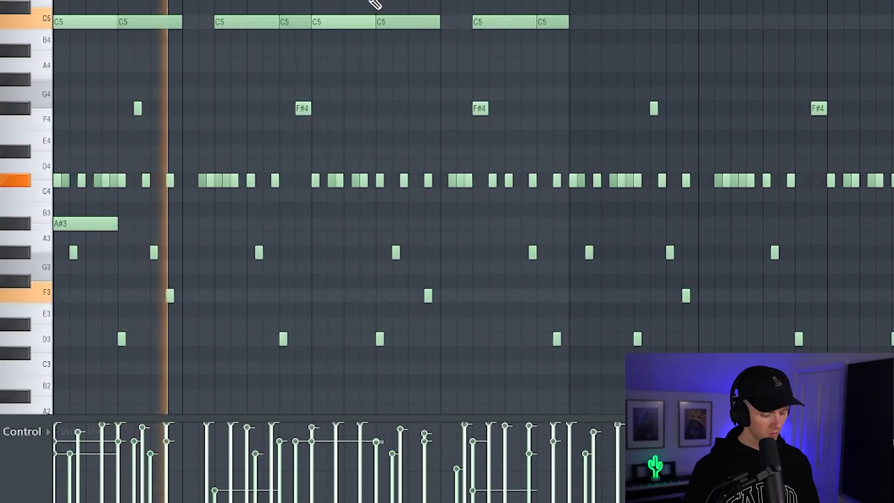
{"action": "left_click_drag", "start_coordinate": [563, 2], "coordinate": [584, 16]}
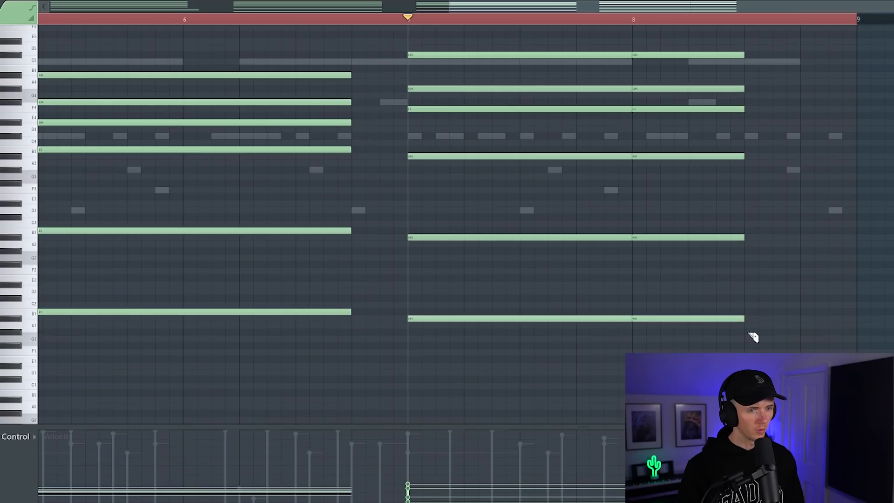
Step: Build the closing chord in the second half of bar 8, raising its upper notes to G#4 and B4
{"action": "scroll", "coordinate": [783, 296], "scroll_direction": "down", "scroll_amount": 3}
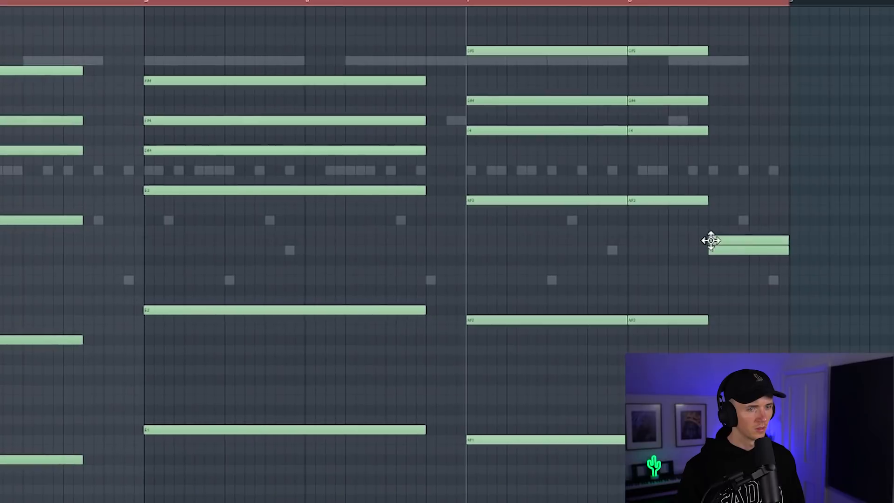
{"action": "left_click_drag", "start_coordinate": [708, 241], "coordinate": [708, 223]}
{"action": "left_click_drag", "start_coordinate": [709, 214], "coordinate": [731, 237]}
{"action": "key", "text": "space"}
{"action": "key", "text": "ctrl+Up"}
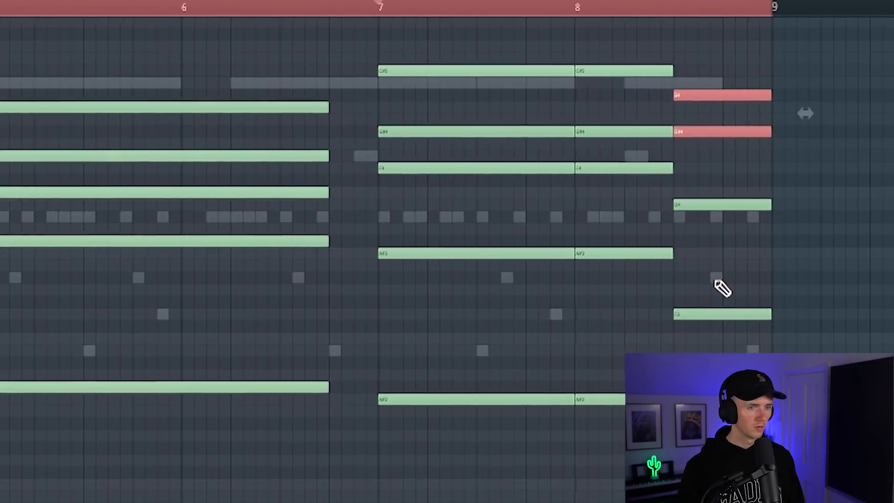
{"action": "left_click", "coordinate": [854, 243], "text": "ctrl"}
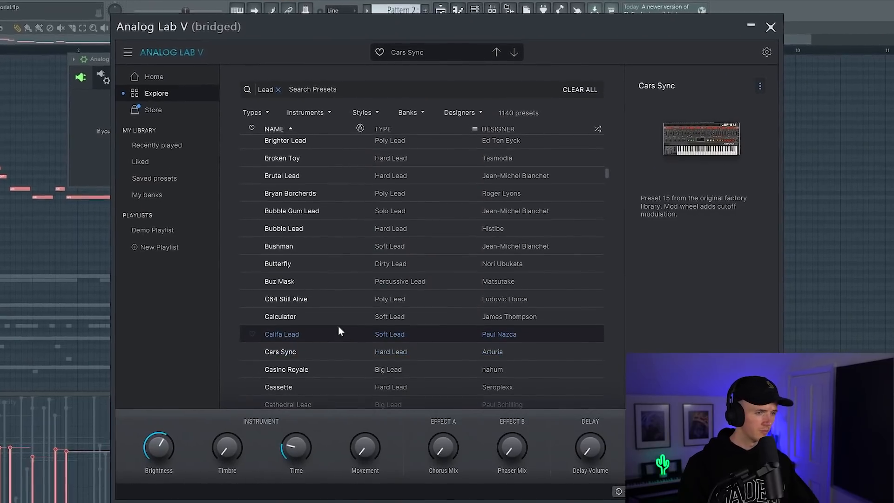
Step: Try the Califa Lead preset, load the Calculator lead preset instead and mark it as liked
{"action": "left_click", "coordinate": [338, 332]}
{"action": "left_click", "coordinate": [337, 315]}
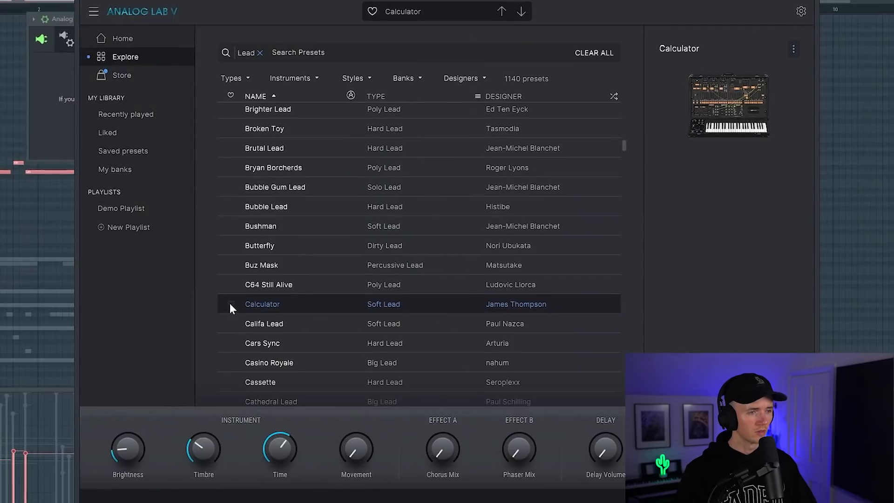
{"action": "left_click", "coordinate": [228, 302]}
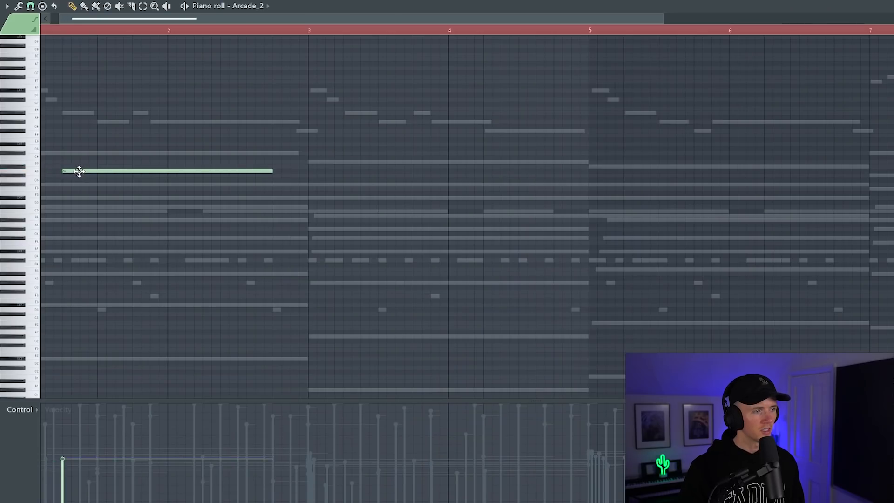
Step: Set the Insert 14 VintageVerb mix to 31% and decay to 1.99 s, lower the predelay and raise the EQ low cut
{"action": "scroll", "coordinate": [87, 175], "scroll_direction": "down", "scroll_amount": 3}
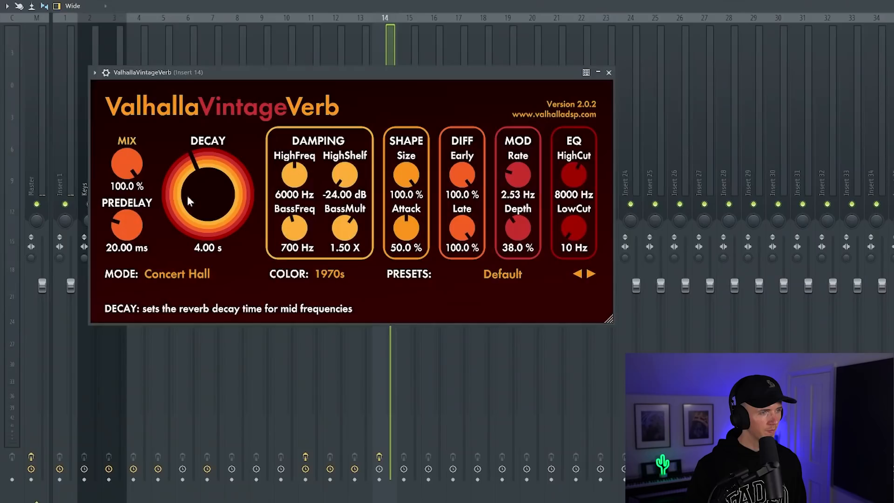
{"action": "left_click_drag", "start_coordinate": [116, 167], "coordinate": [138, 260]}
{"action": "left_click_drag", "start_coordinate": [197, 204], "coordinate": [191, 234]}
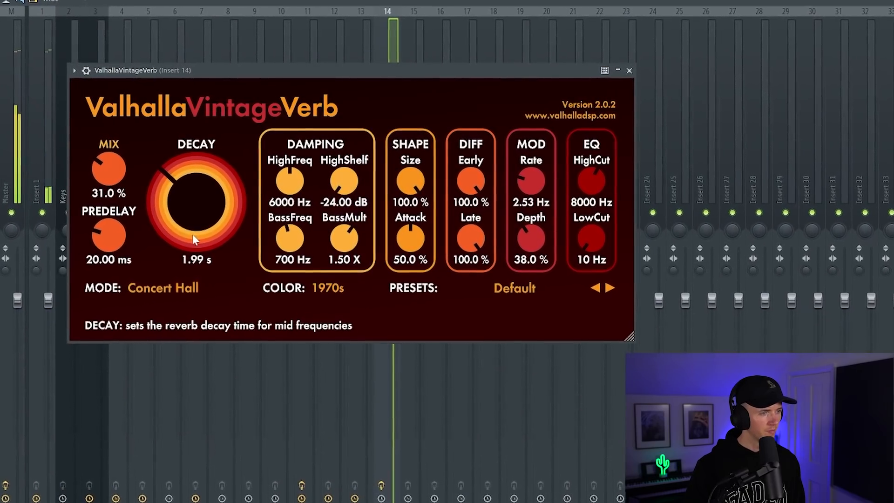
{"action": "left_click_drag", "start_coordinate": [116, 232], "coordinate": [128, 269]}
{"action": "left_click_drag", "start_coordinate": [587, 244], "coordinate": [600, 226]}
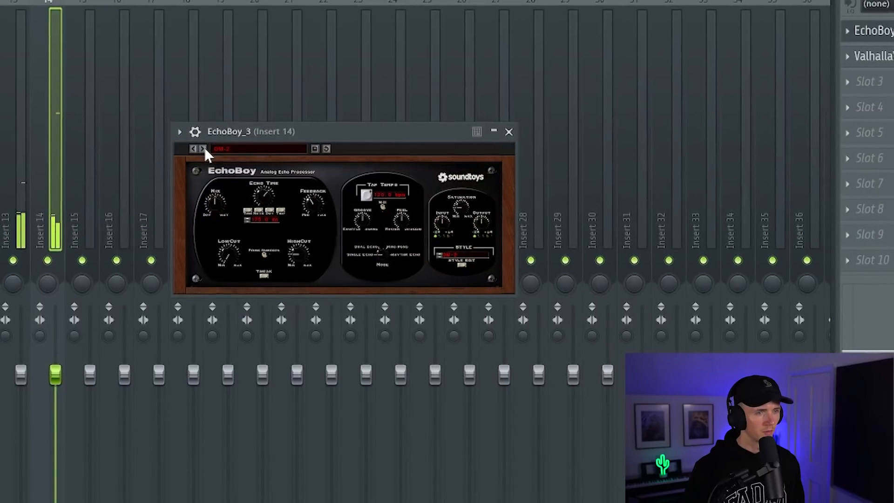
Step: Switch EchoBoy on Insert 14 to the next preset and adjust its echo time
{"action": "left_click", "coordinate": [203, 146]}
{"action": "left_click_drag", "start_coordinate": [265, 189], "coordinate": [262, 190]}
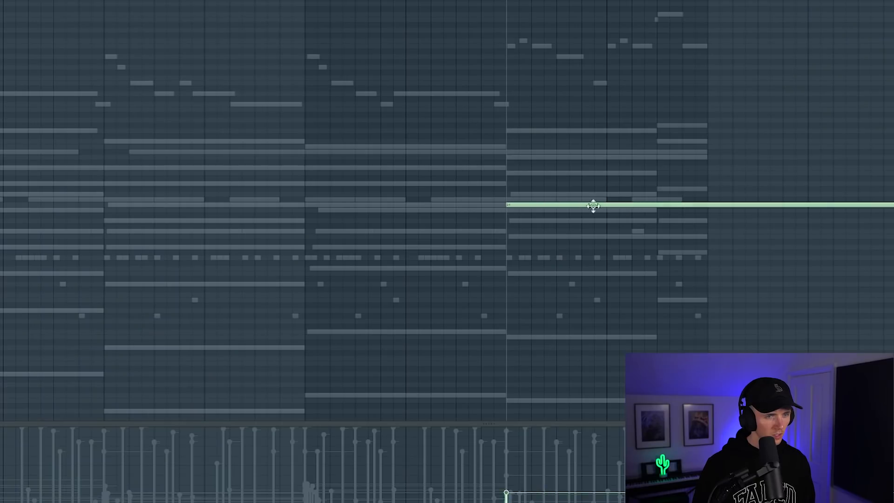
{"action": "left_click_drag", "start_coordinate": [52, 226], "coordinate": [2, 226]}
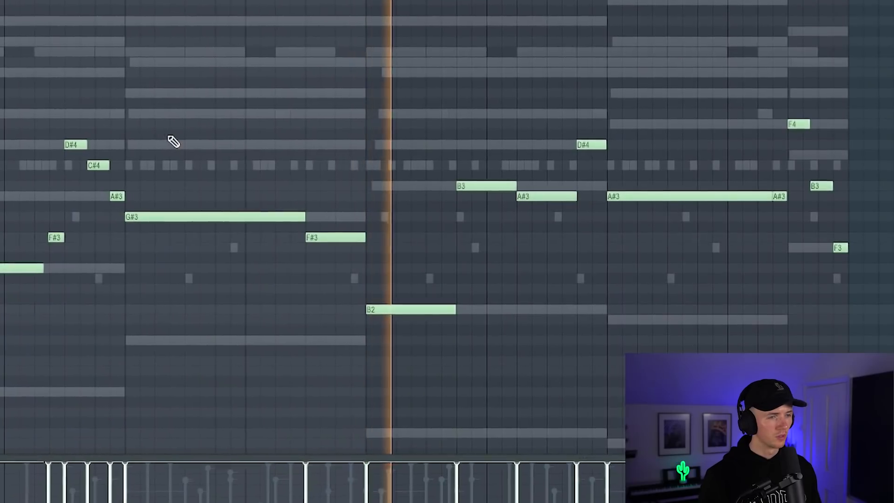
{"action": "scroll", "coordinate": [184, 135], "scroll_direction": "up", "scroll_amount": 5}
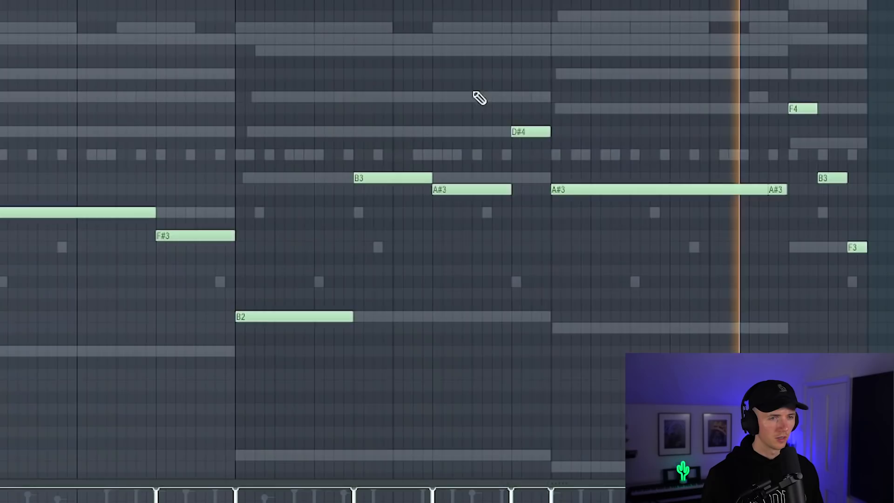
{"action": "scroll", "coordinate": [345, 30], "scroll_direction": "down", "scroll_amount": 3}
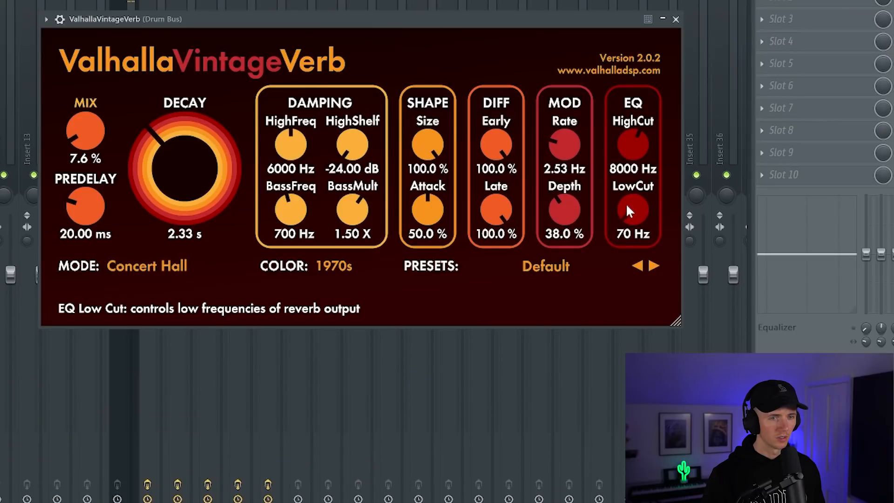
Step: On the Drum Bus, raise the VintageVerb low cut to 210 Hz and increase the J37 tape input level
{"action": "scroll", "coordinate": [626, 204], "scroll_direction": "up", "scroll_amount": 5}
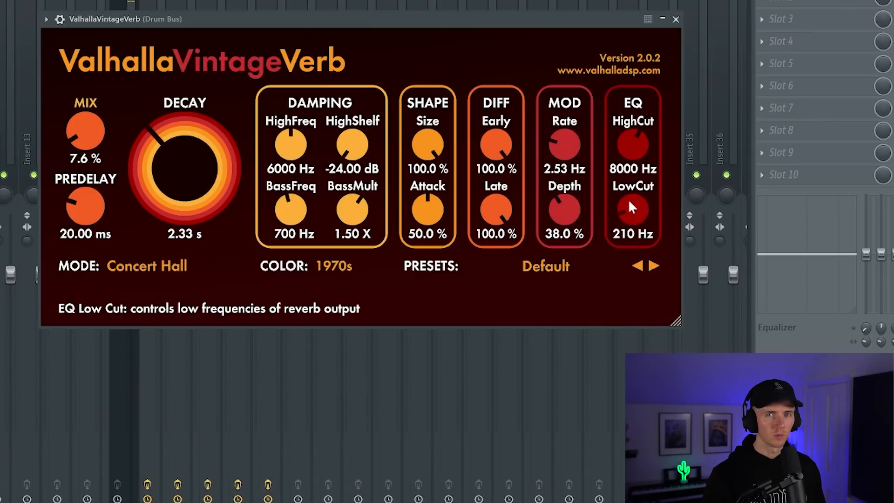
{"action": "scroll", "coordinate": [173, 173], "scroll_direction": "up", "scroll_amount": 1}
{"action": "scroll", "coordinate": [77, 148], "scroll_direction": "up", "scroll_amount": 2}
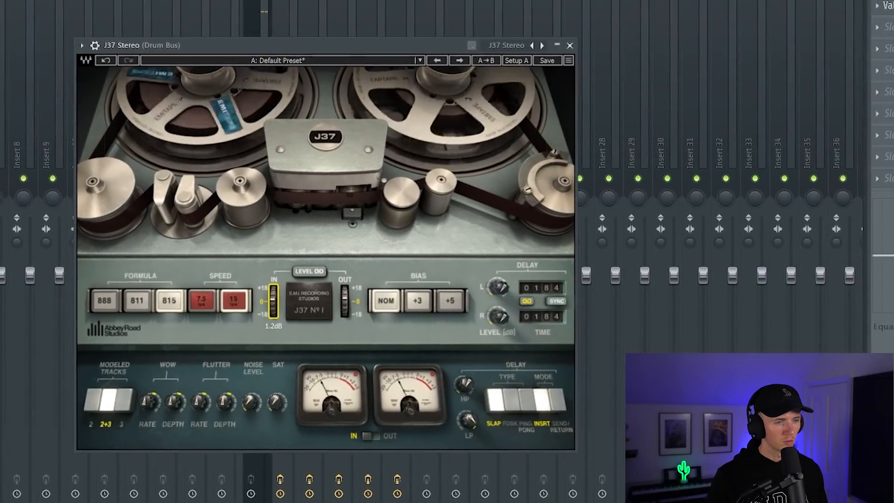
{"action": "left_click_drag", "start_coordinate": [273, 300], "coordinate": [274, 299]}
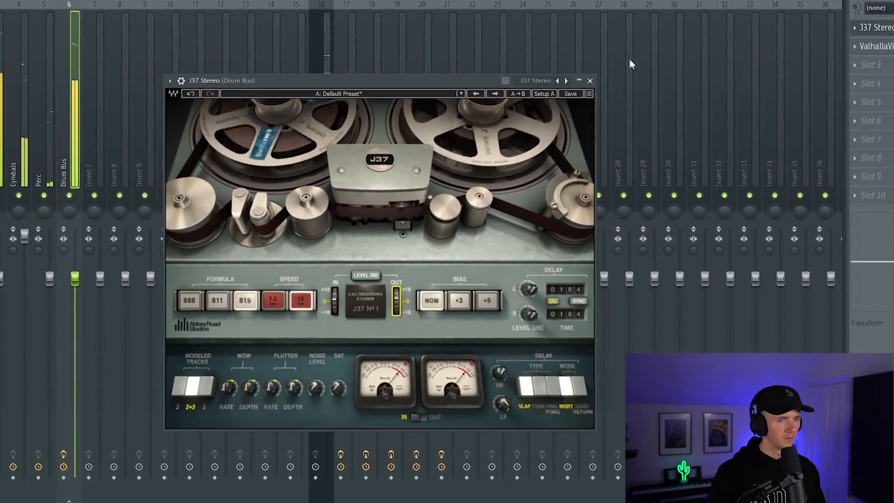
Step: Close the J37 tape plugin and program additional kick hits across the JayCactus - GOAT Kick row of the step sequencer
{"action": "left_click", "coordinate": [592, 83]}
{"action": "scroll", "coordinate": [888, 50], "scroll_direction": "down", "scroll_amount": 1}
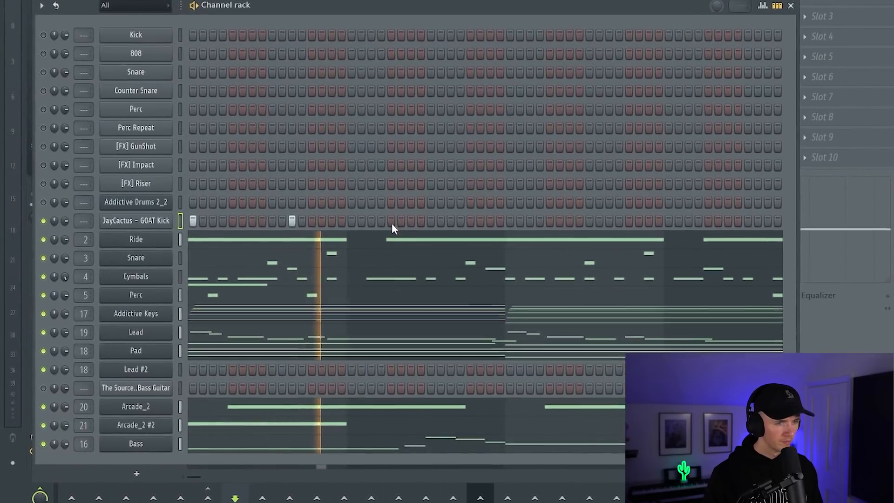
{"action": "left_click", "coordinate": [392, 225]}
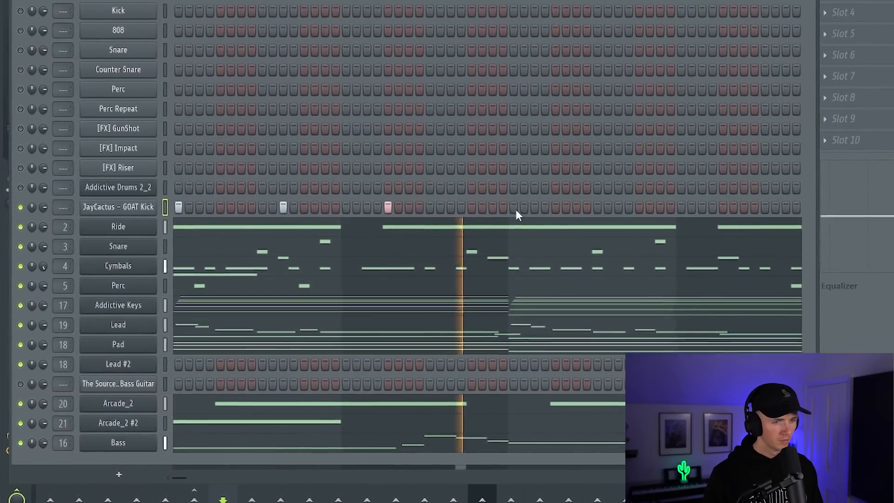
{"action": "left_click", "coordinate": [514, 206]}
{"action": "left_click", "coordinate": [576, 207]}
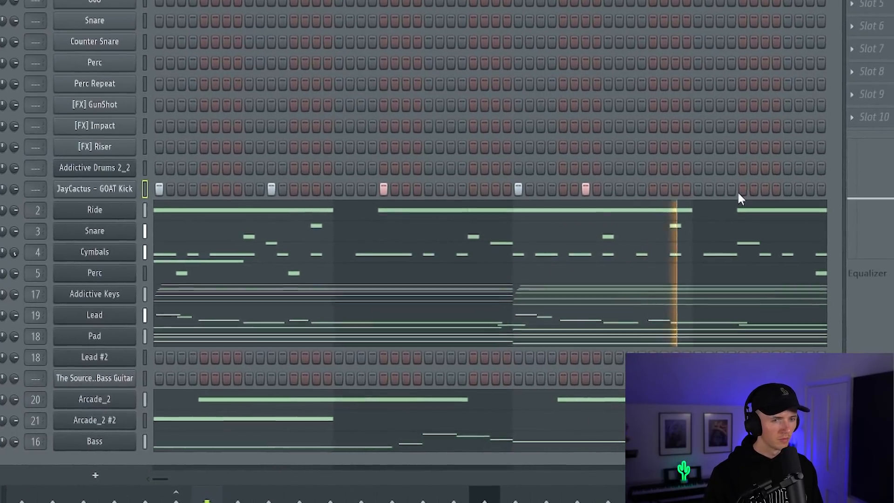
{"action": "left_click", "coordinate": [742, 188]}
{"action": "left_click", "coordinate": [799, 189]}
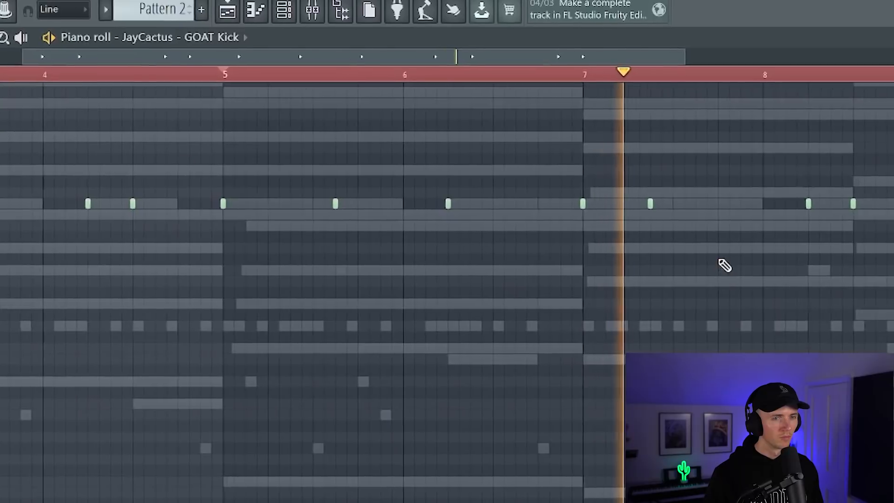
Step: Add short C5 kick notes in bars 7 and 8 of the GOAT Kick piano roll and vary the softer kicks' velocities
{"action": "left_click", "coordinate": [687, 201]}
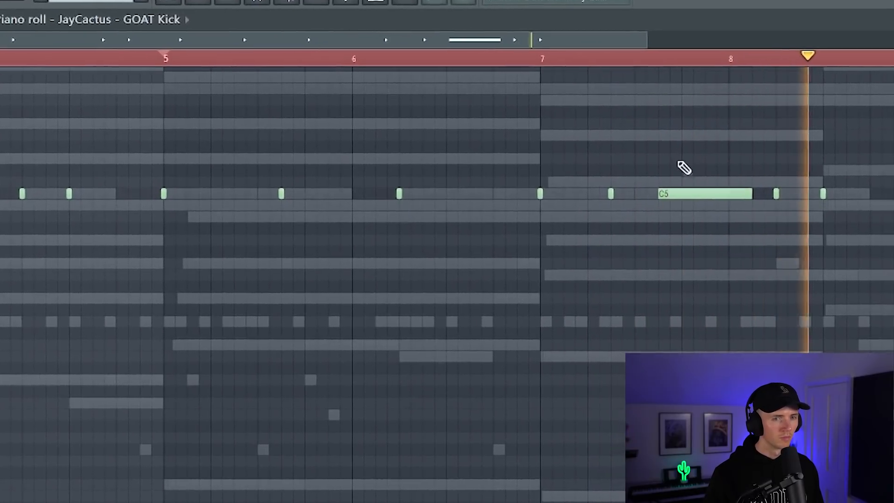
{"action": "left_click", "coordinate": [519, 55]}
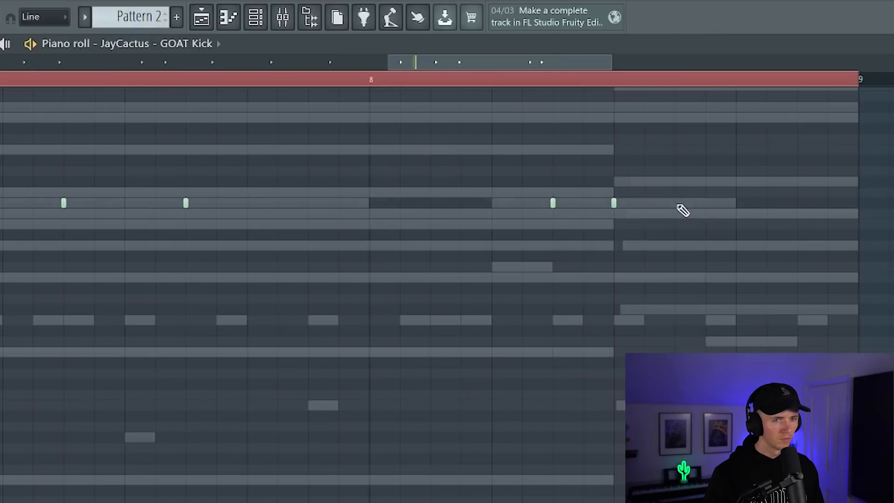
{"action": "scroll", "coordinate": [677, 226], "scroll_direction": "down", "scroll_amount": 1, "text": "ctrl"}
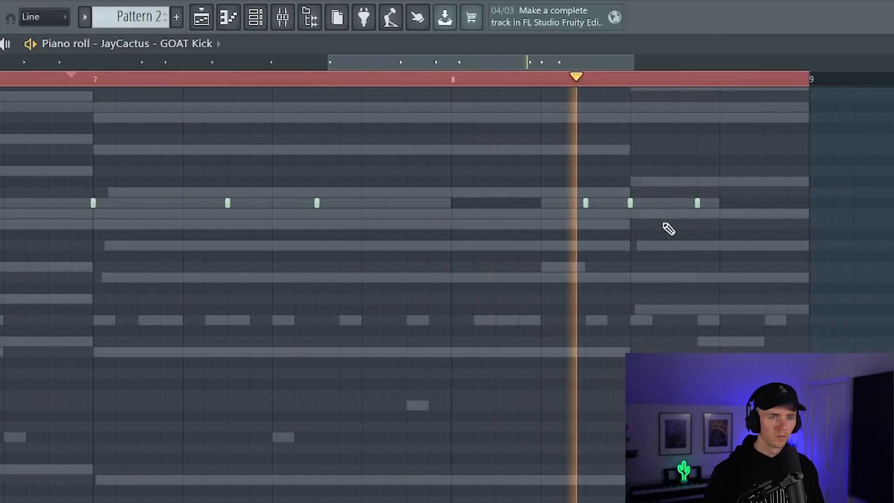
{"action": "scroll", "coordinate": [549, 269], "scroll_direction": "down", "scroll_amount": 2, "text": "ctrl"}
{"action": "scroll", "coordinate": [430, 299], "scroll_direction": "down", "scroll_amount": 4, "text": "ctrl"}
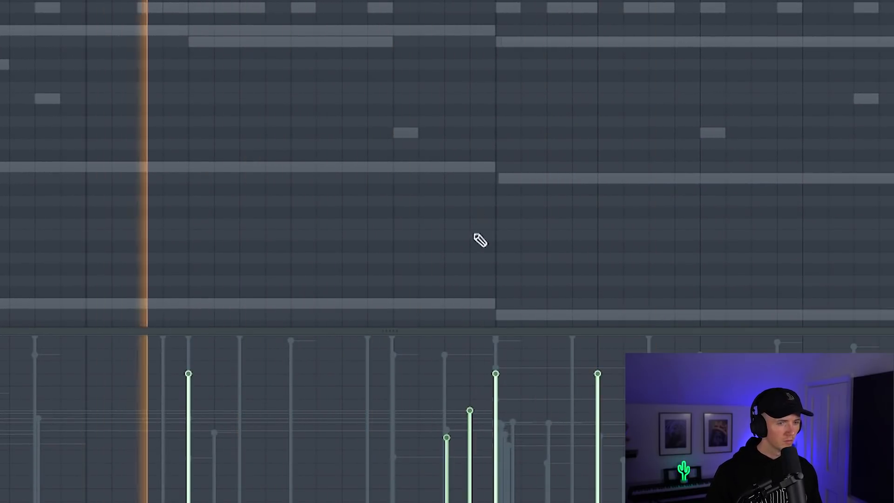
{"action": "scroll", "coordinate": [471, 403], "scroll_direction": "up", "scroll_amount": 2, "text": "ctrl"}
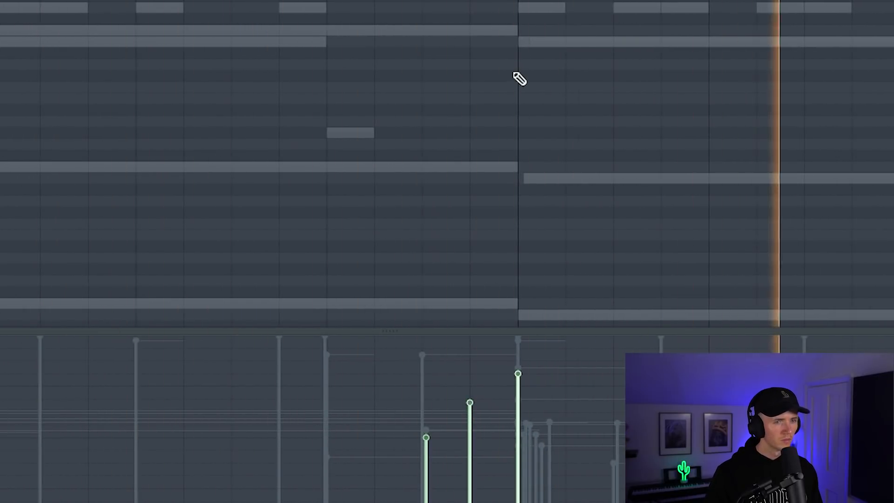
{"action": "scroll", "coordinate": [519, 80], "scroll_direction": "down", "scroll_amount": 5, "text": "ctrl"}
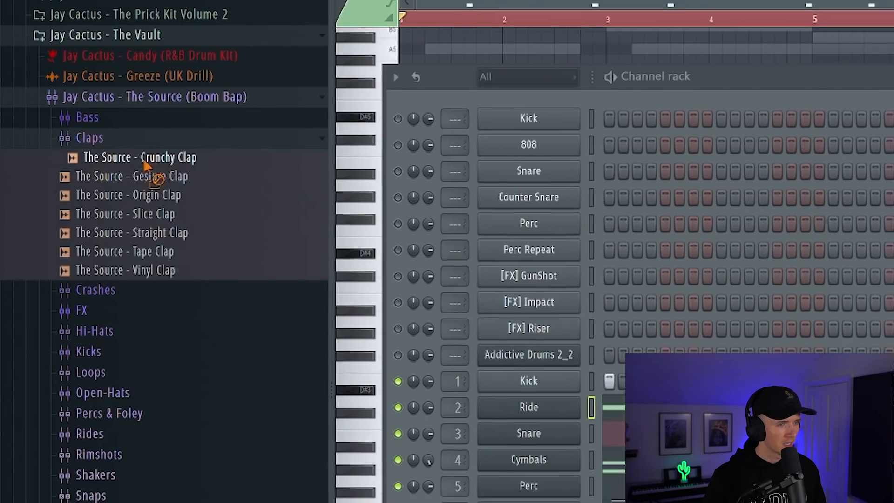
Step: Add The Source - Crunchy Clap sample as a channel below the kick and place its clap hits
{"action": "left_click_drag", "start_coordinate": [140, 155], "coordinate": [579, 414]}
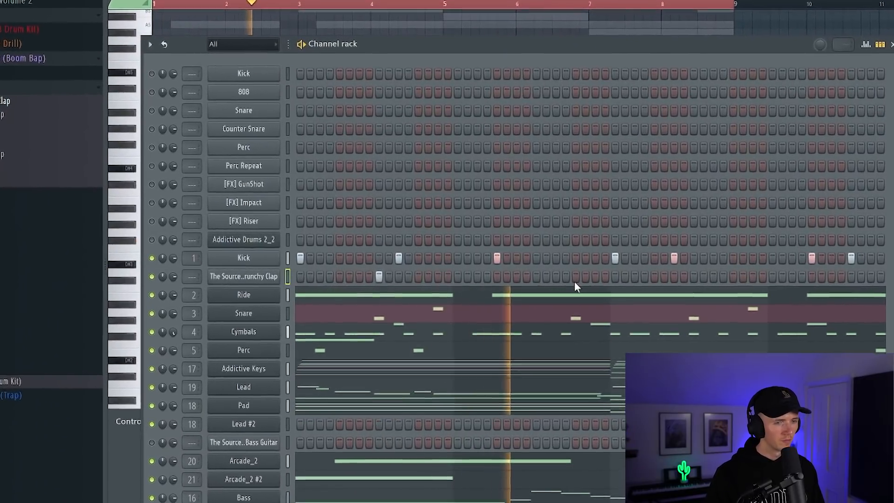
{"action": "left_click", "coordinate": [564, 274]}
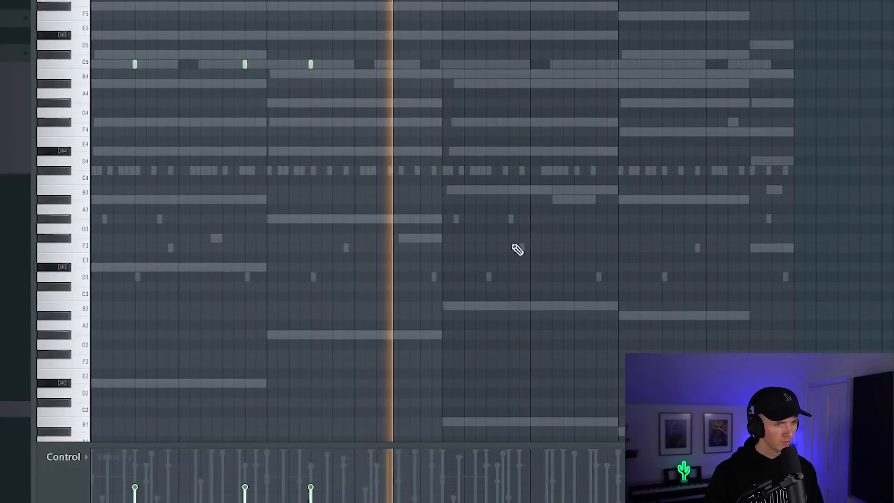
{"action": "left_click", "coordinate": [432, 63]}
Step: Duplicate the clap notes so they repeat through the eight-bar pattern
{"action": "key", "text": "ctrl+b"}
{"action": "key", "text": "ctrl+a"}
{"action": "key", "text": "ctrl+d"}
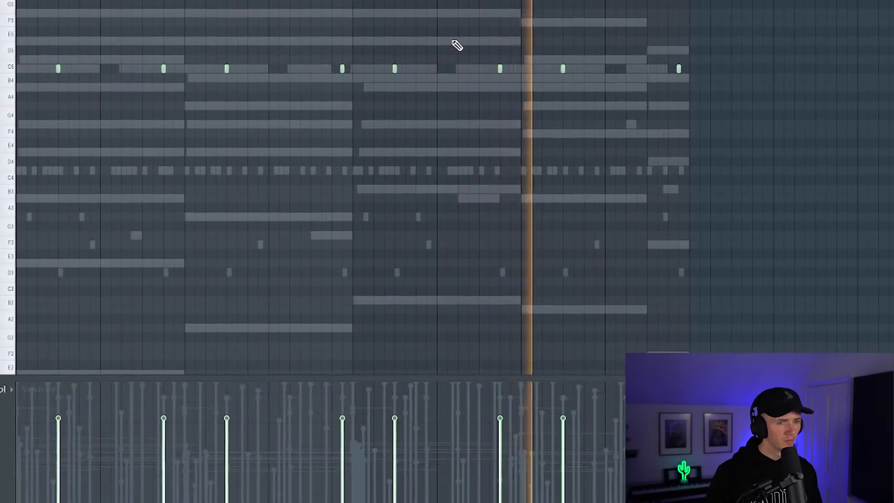
{"action": "key", "text": "ctrl+a"}
{"action": "key", "text": "ctrl+d"}
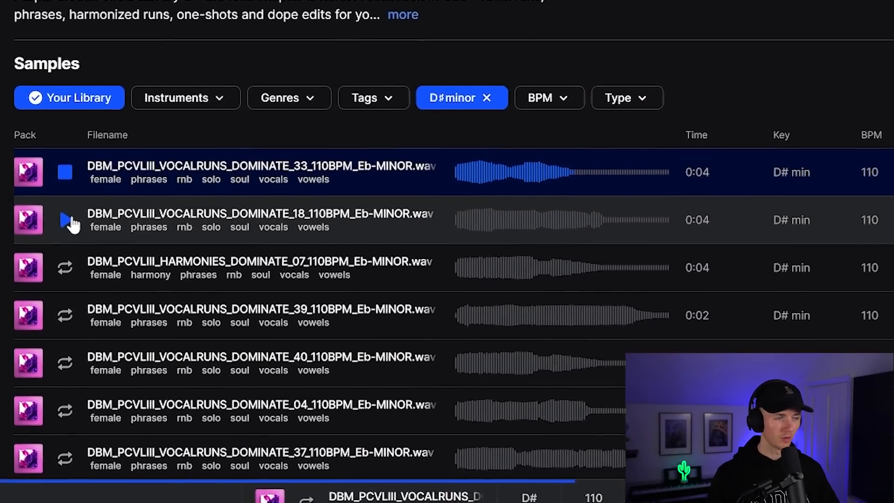
Step: Audition the Eb-minor vocal samples and align the VOCALRUNS 33 clip to bar 3 and the HARMONIES 07 clip to bar 5
{"action": "left_click", "coordinate": [67, 229]}
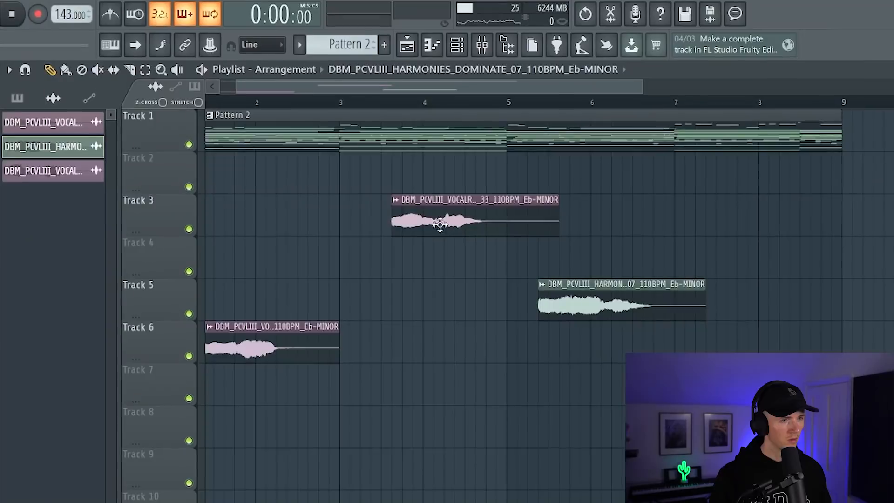
{"action": "key", "text": "space"}
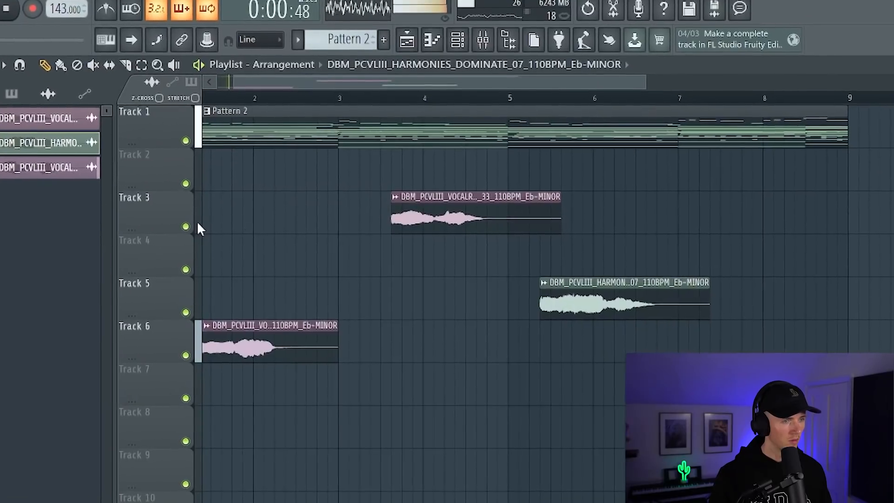
{"action": "scroll", "coordinate": [201, 227], "scroll_direction": "up", "scroll_amount": 1}
{"action": "left_click_drag", "start_coordinate": [448, 215], "coordinate": [383, 198]}
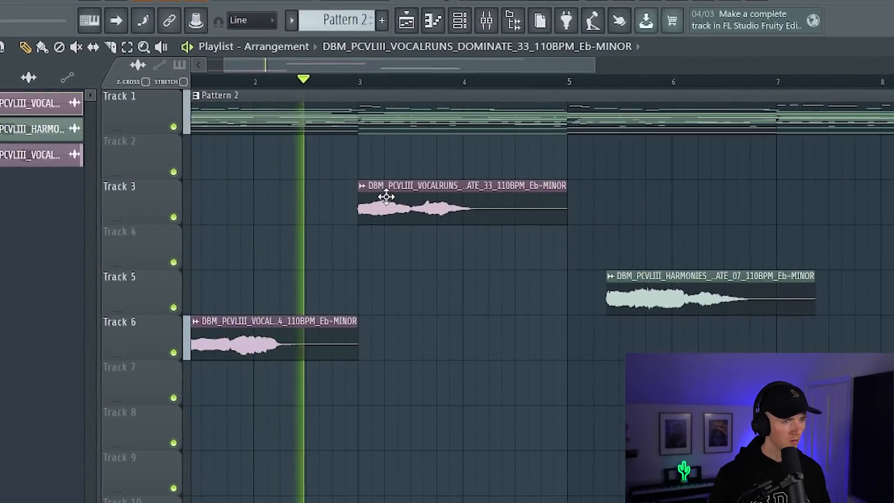
{"action": "left_click_drag", "start_coordinate": [646, 286], "coordinate": [617, 281]}
{"action": "scroll", "coordinate": [626, 275], "scroll_direction": "down", "scroll_amount": 1}
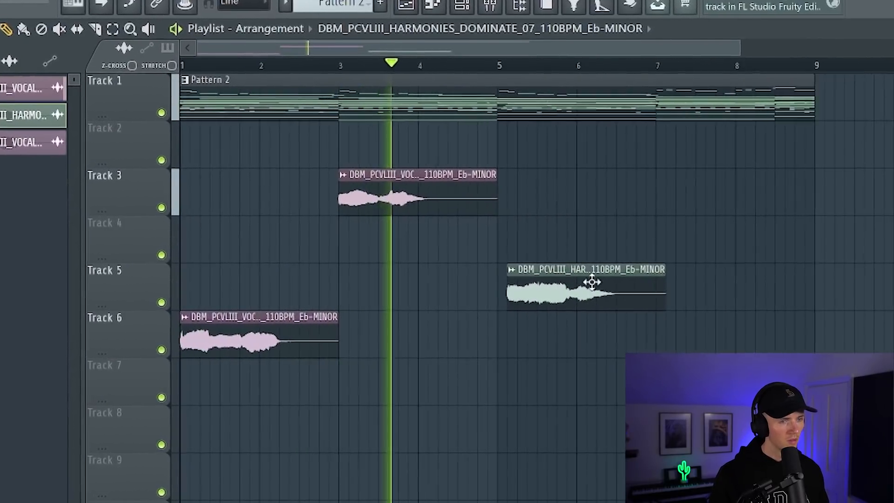
{"action": "left_click_drag", "start_coordinate": [540, 294], "coordinate": [531, 289]}
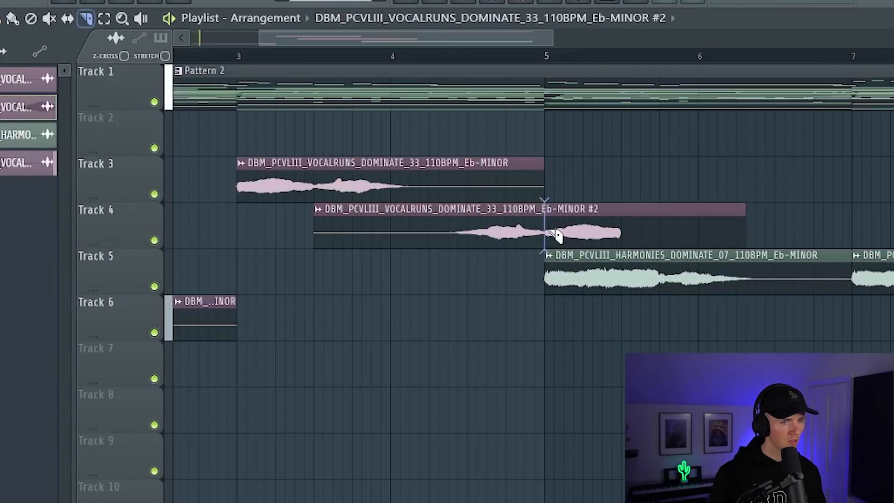
Step: Trim the reversed VOCALRUNS 33 copy on Track 4 to end at bar 5 and set its declicking mode to Generic (bleeding)
{"action": "right_click", "coordinate": [577, 235]}
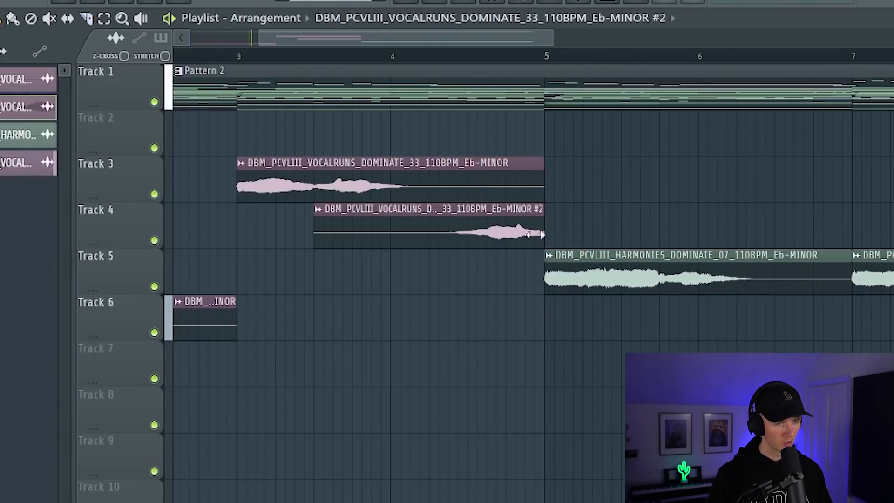
{"action": "double_click", "coordinate": [491, 212]}
{"action": "left_click", "coordinate": [205, 215]}
{"action": "left_click", "coordinate": [202, 276]}
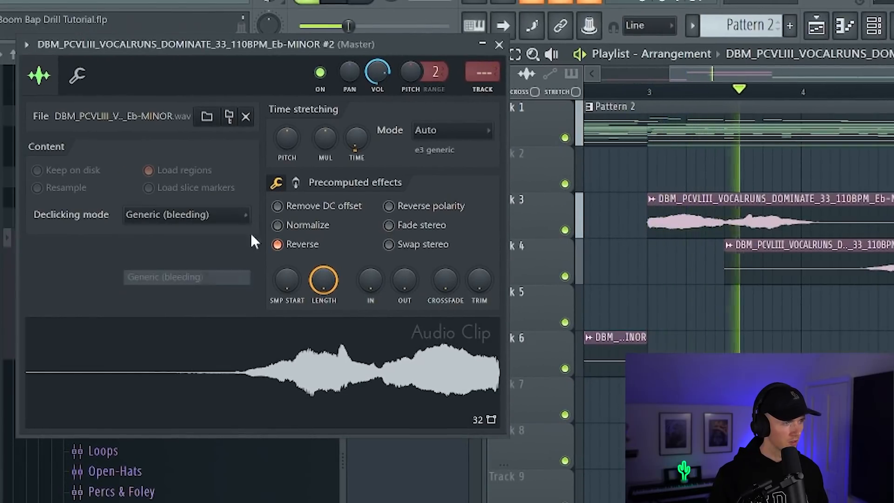
{"action": "left_click", "coordinate": [498, 44]}
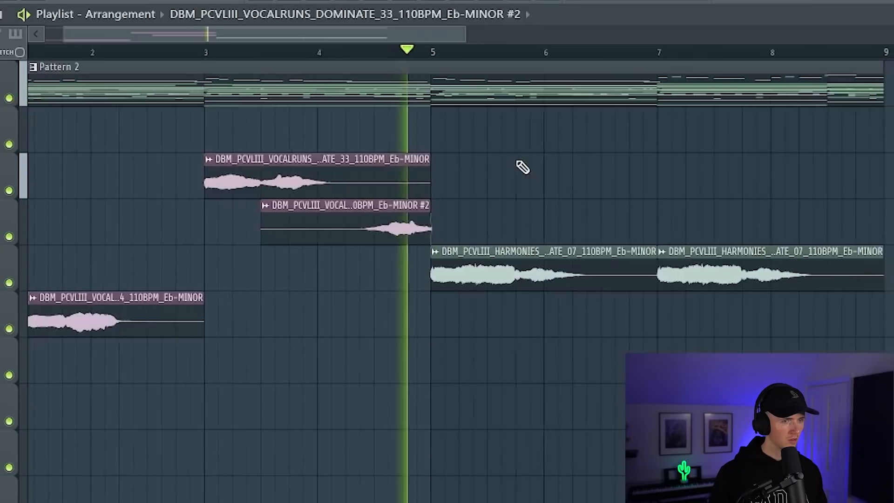
Step: Adjust the second HARMONIES 07 clip on Track 5 and the ValhallaVintageVerb mix on the VOX channel
{"action": "scroll", "coordinate": [517, 173], "scroll_direction": "down", "scroll_amount": 3, "text": "ctrl"}
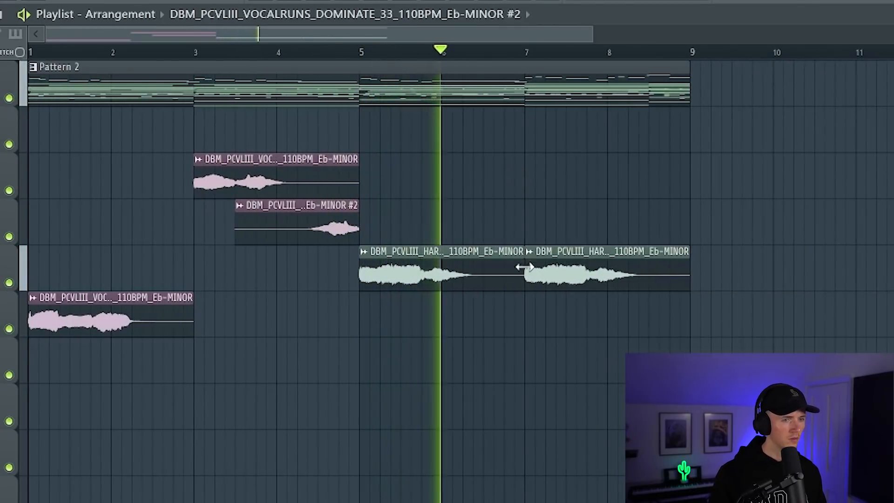
{"action": "left_click_drag", "start_coordinate": [541, 266], "coordinate": [593, 266]}
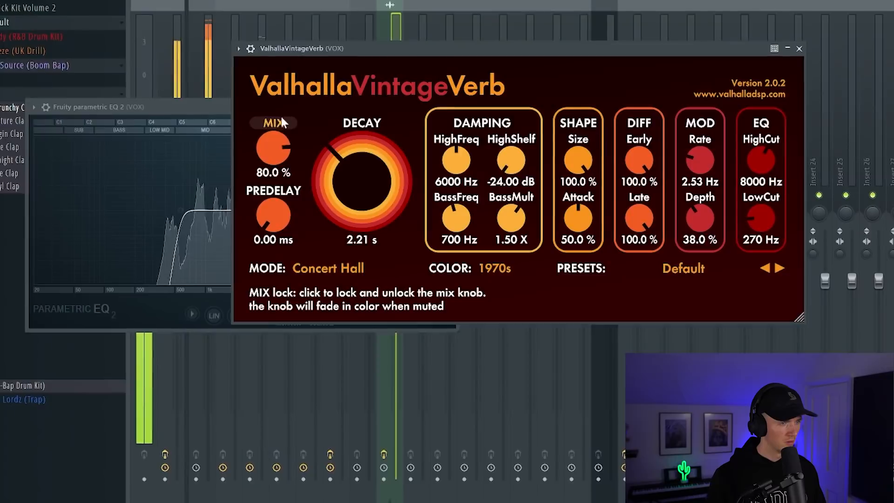
{"action": "left_click_drag", "start_coordinate": [278, 140], "coordinate": [290, 175]}
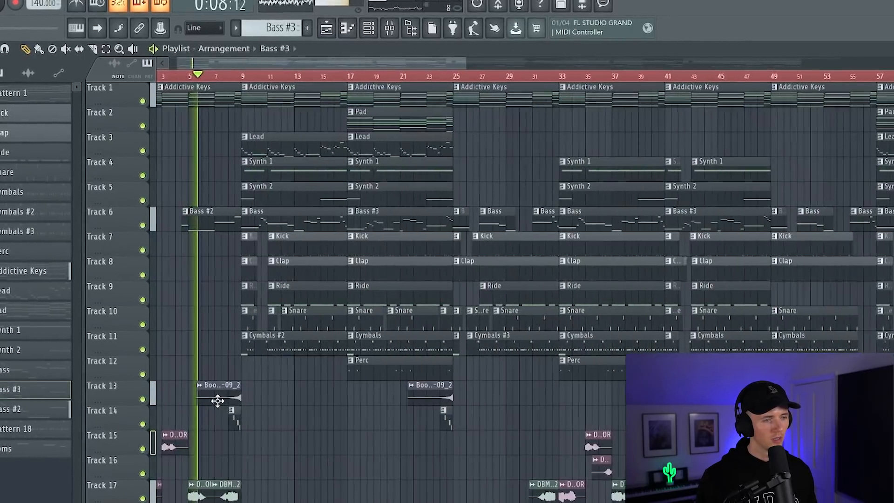
{"action": "scroll", "coordinate": [225, 397], "scroll_direction": "down", "scroll_amount": 1}
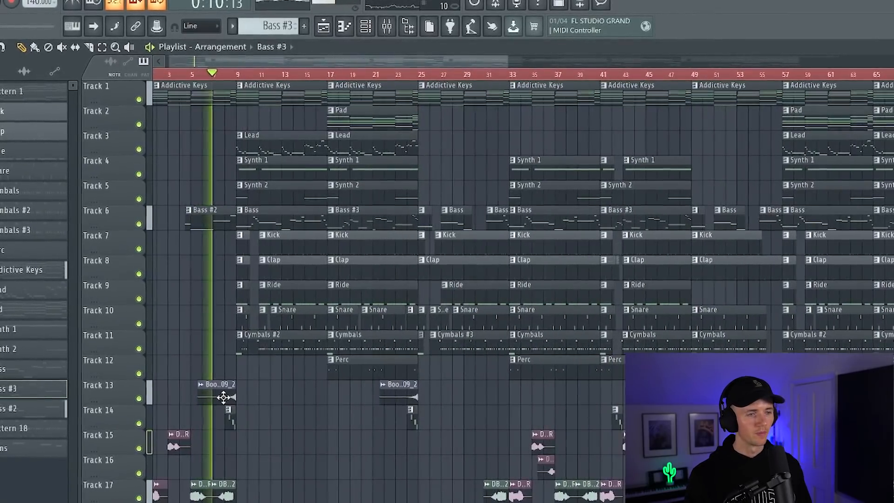